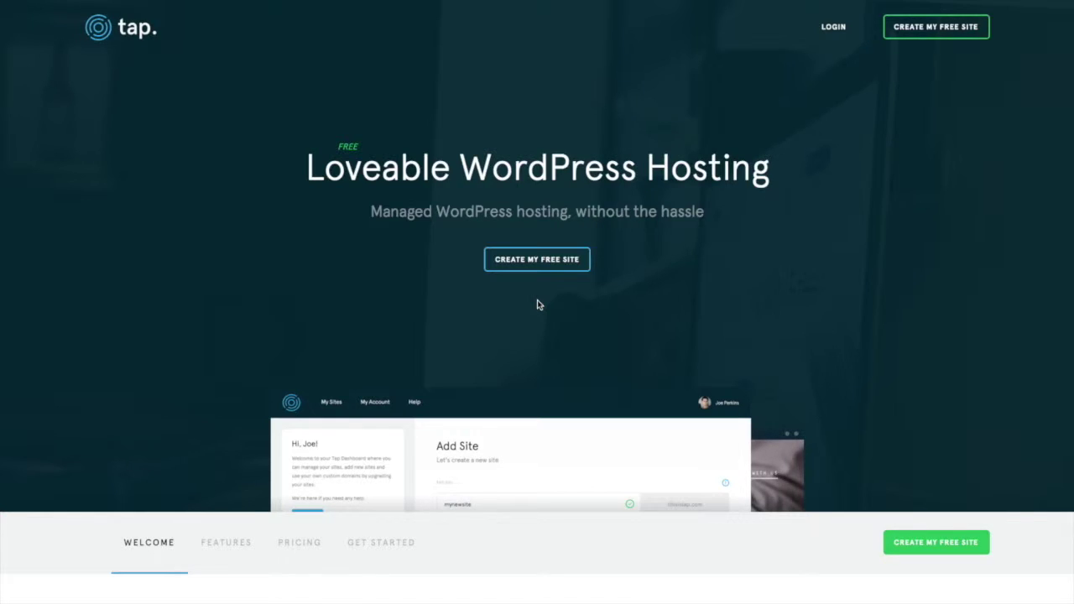
# - Scroll the Tap homepage past the Features overview to the Simple Pricing plans
pyautogui.scroll(-5, 537, 304)
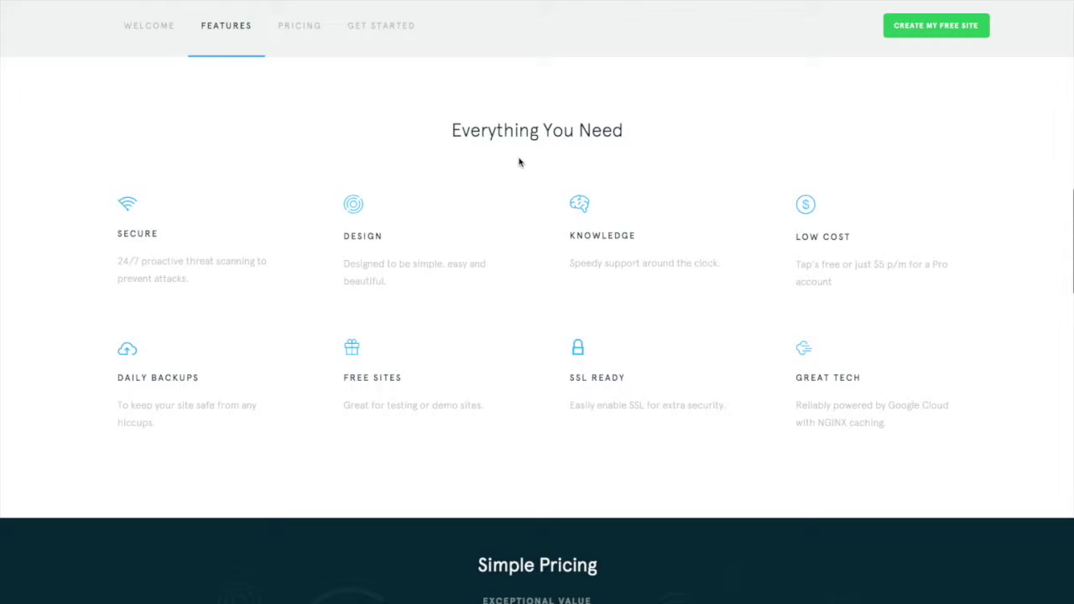
pyautogui.scroll(-5, 519, 162)
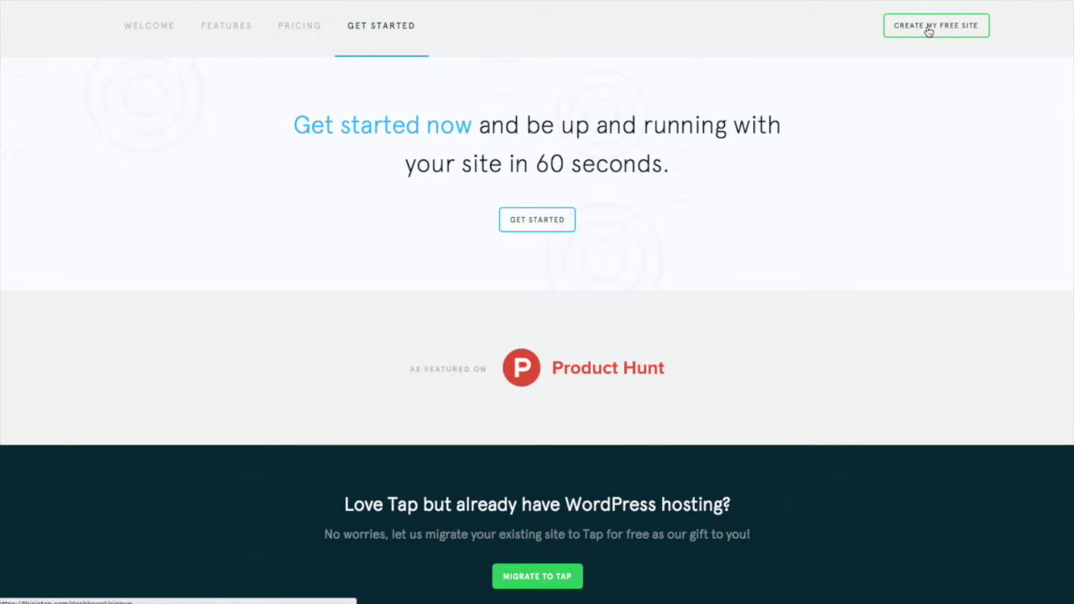
# - Start signing up for a free Tap site from the homepage
pyautogui.click(929, 29)
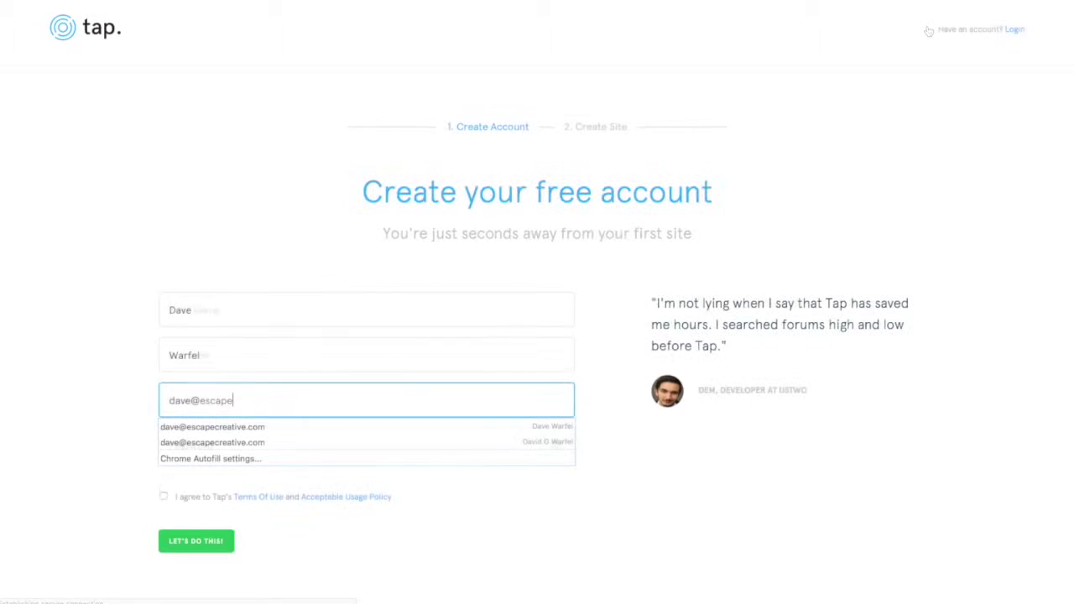
# - Complete the e-mail address, enter a password, accept the terms of use and submit the sign-up
pyautogui.write('creative.com')
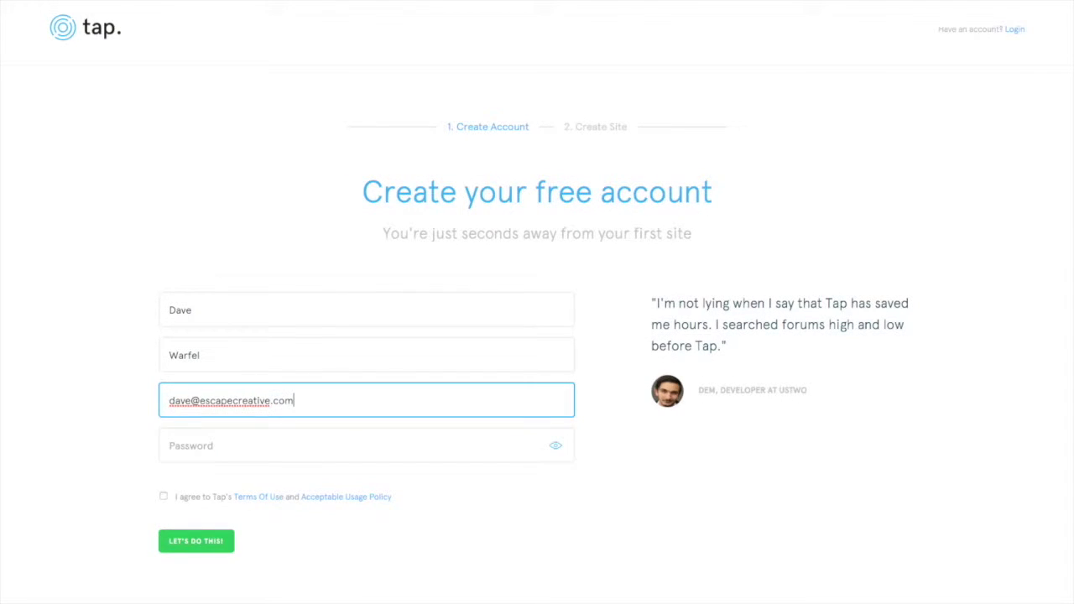
pyautogui.press('Tab')
pyautogui.write('**********')
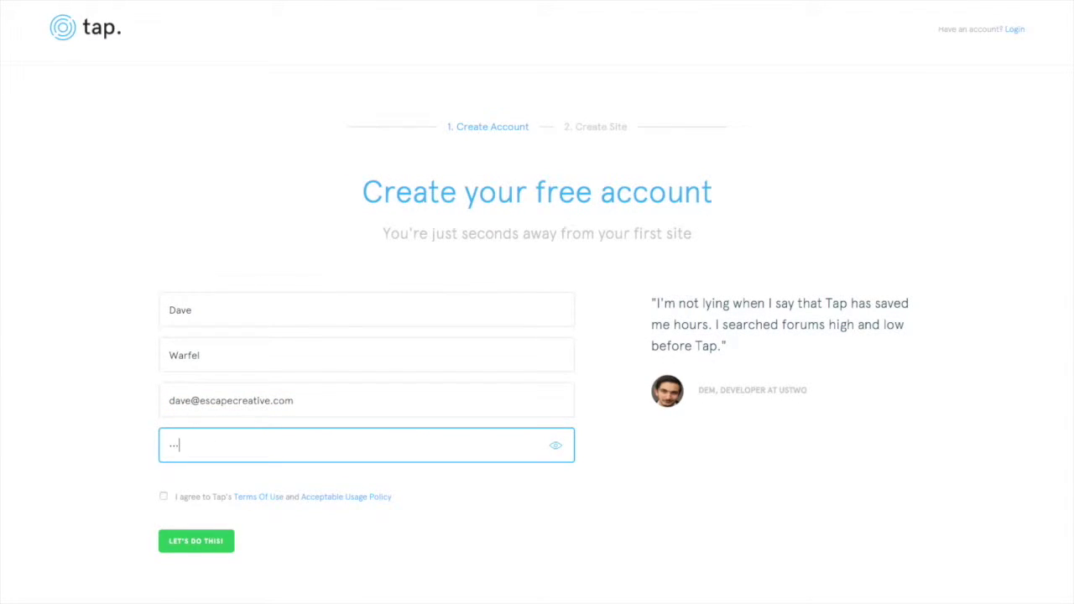
pyautogui.click(163, 497)
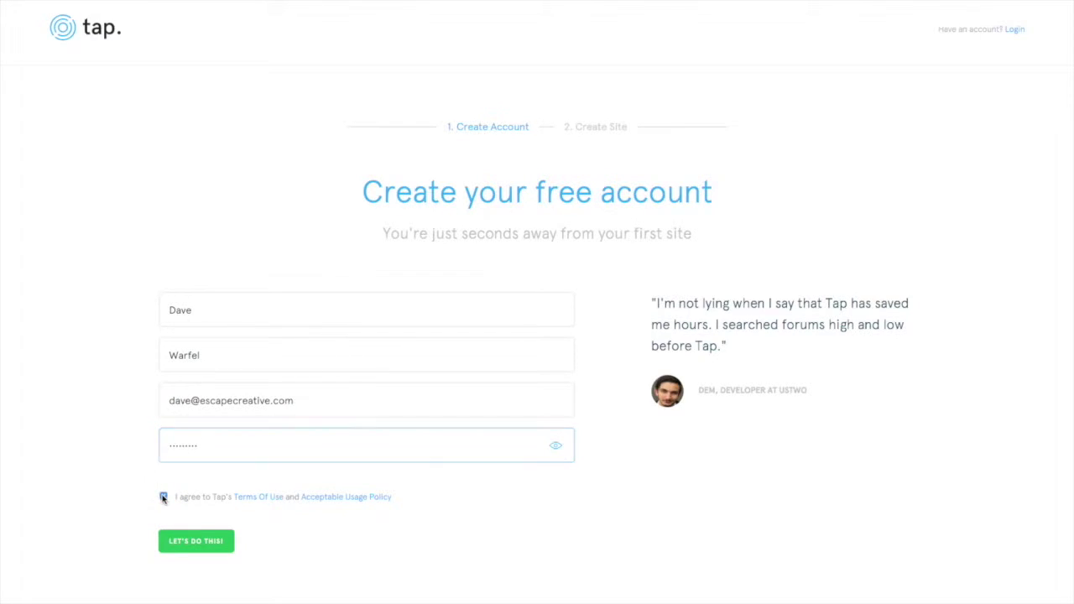
pyautogui.click(199, 544)
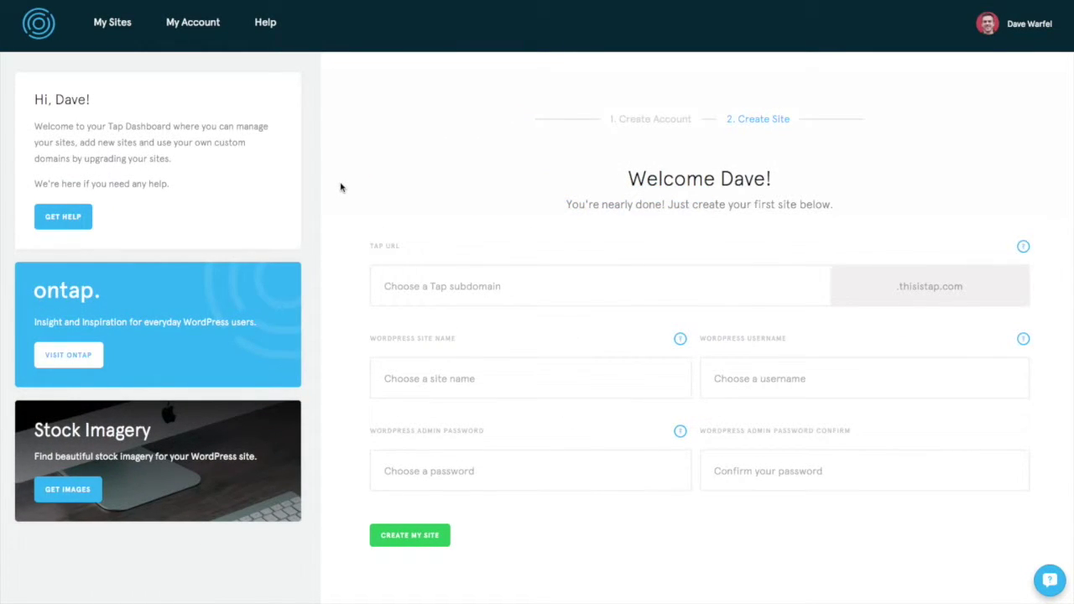
# - Create the site with the owner's name as subdomain and blog title, a WordPress username and confirmed admin password
pyautogui.click(438, 282)
pyautogui.write('davewarfel')
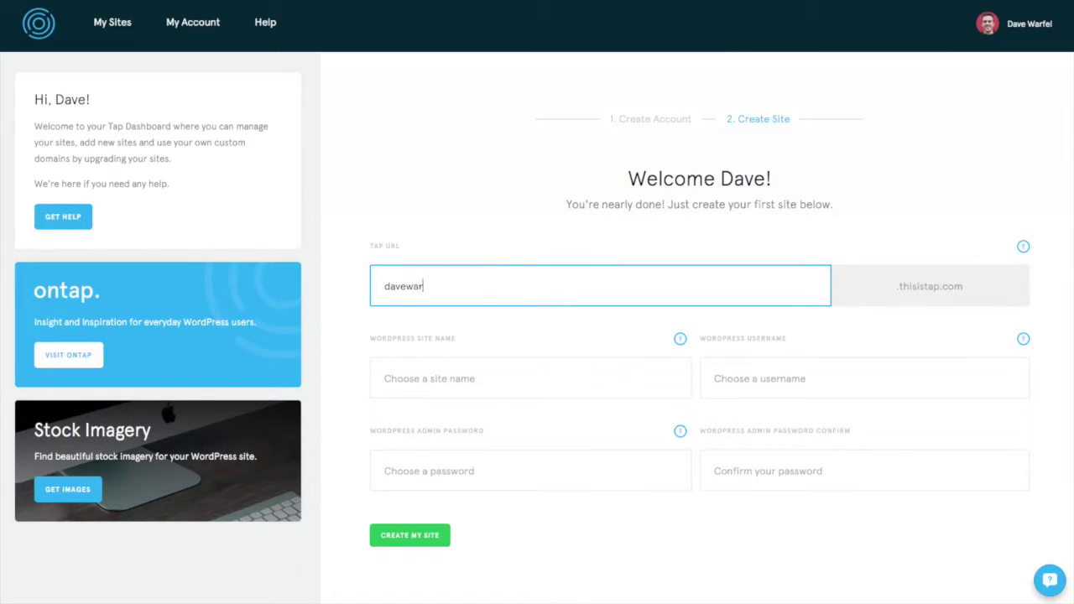
pyautogui.click(436, 378)
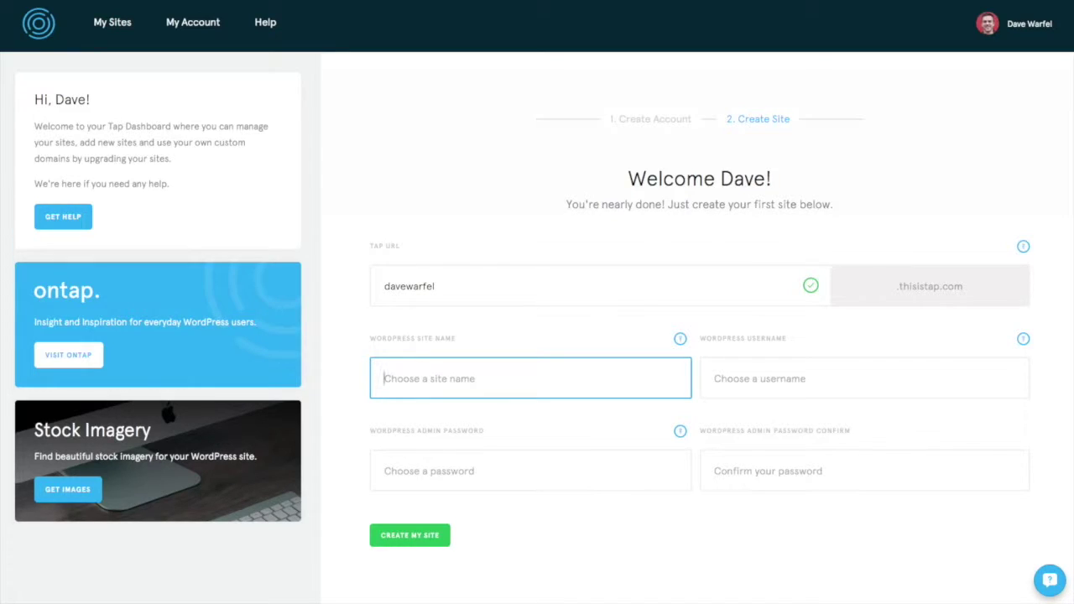
pyautogui.write("Dave Warfel's Blog")
pyautogui.press('Tab')
pyautogui.write('dave')
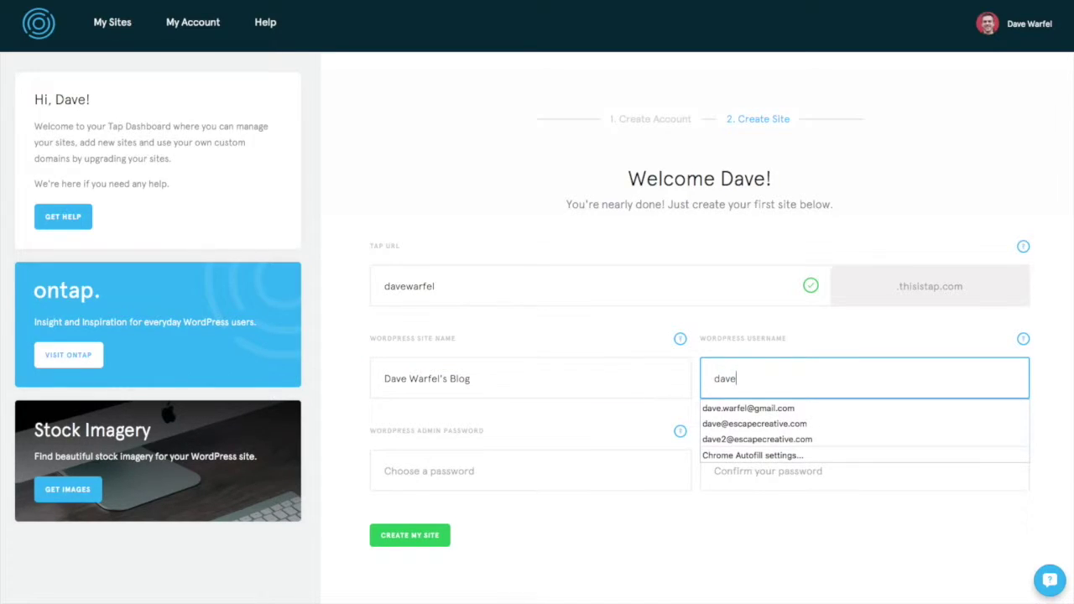
pyautogui.press('Tab')
pyautogui.write('*********')
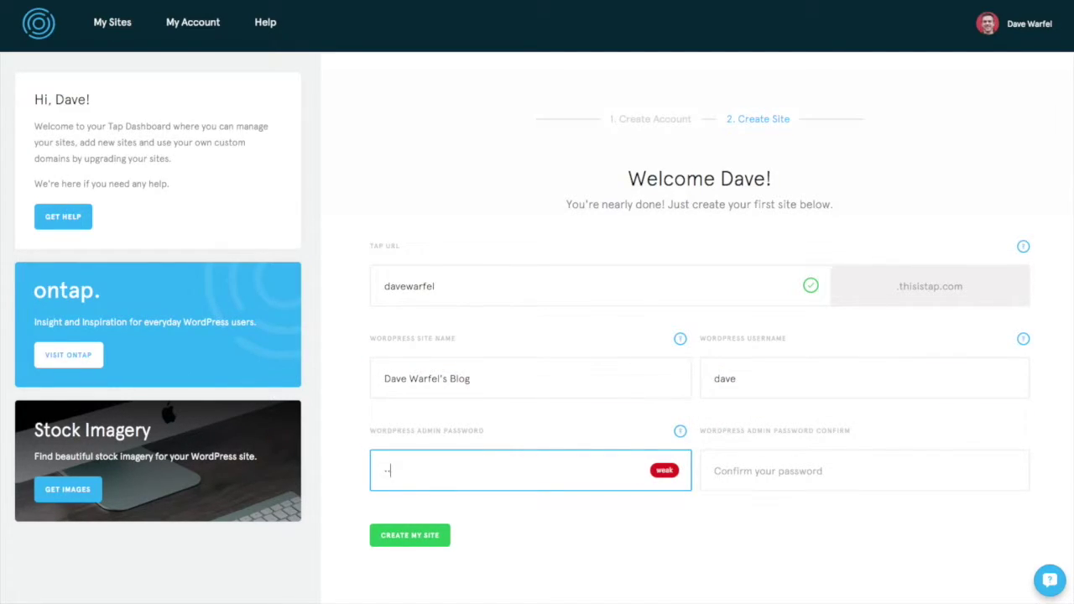
pyautogui.press('Tab')
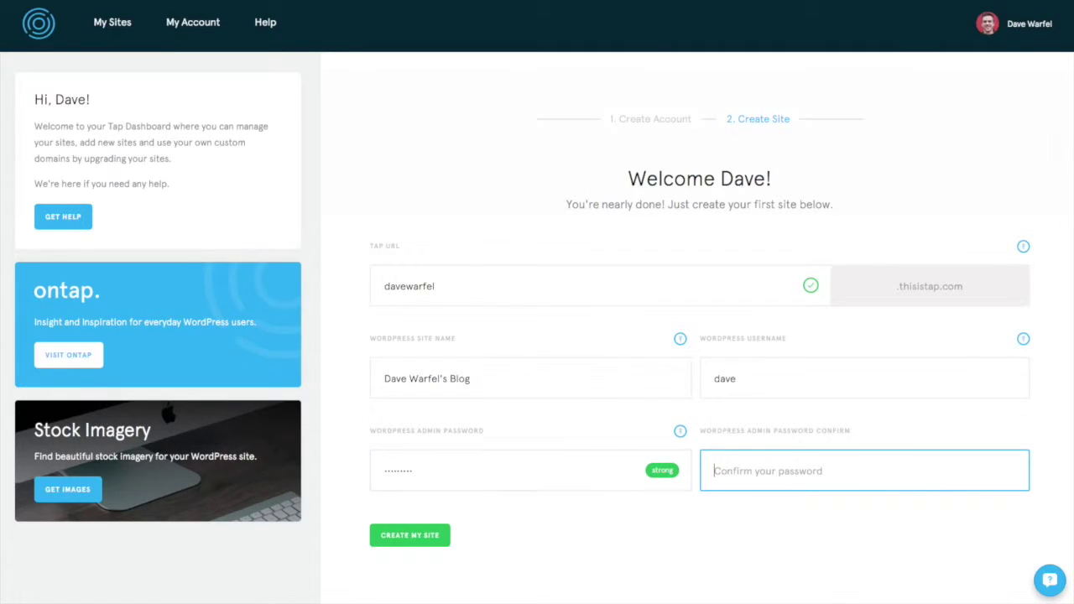
pyautogui.write('*********')
pyautogui.click(411, 537)
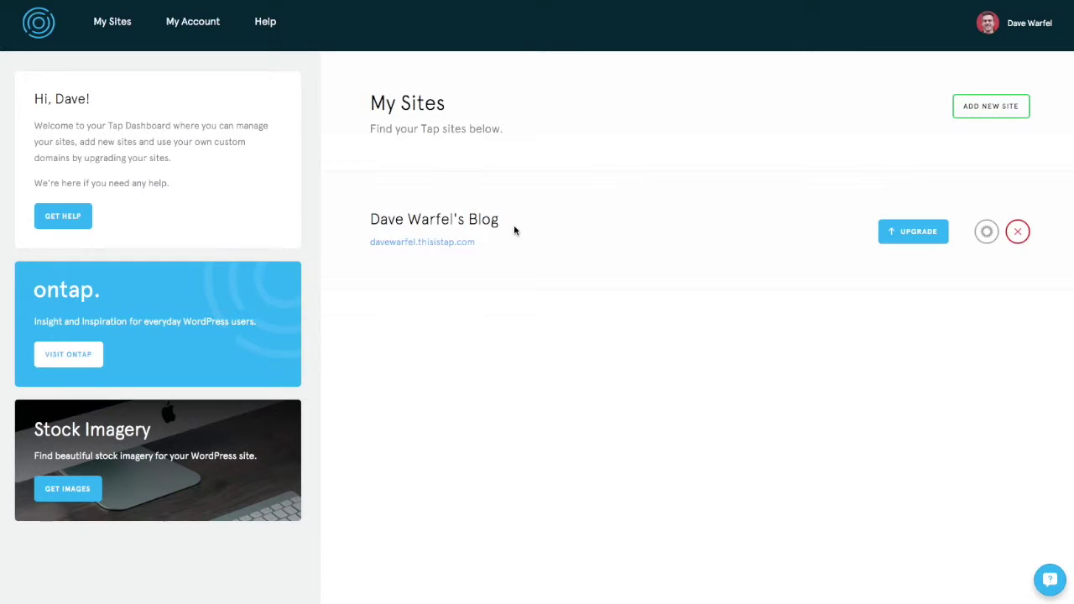
# - Open the new blog's thisistap.com address once it finishes building
pyautogui.click(410, 244)
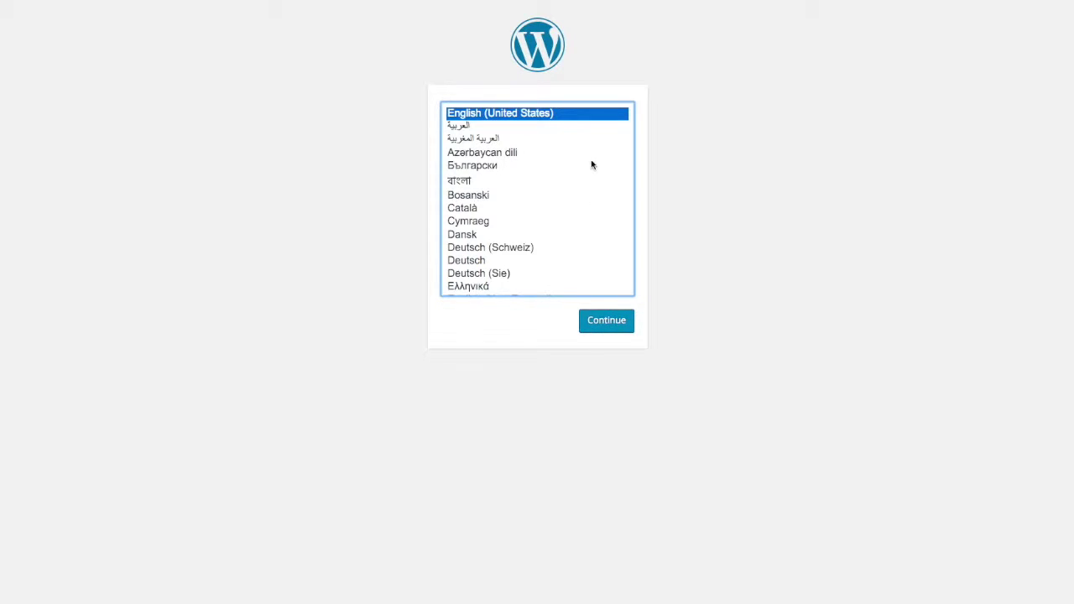
# - Install WordPress in English (United States) with the pre-filled site details
pyautogui.click(605, 324)
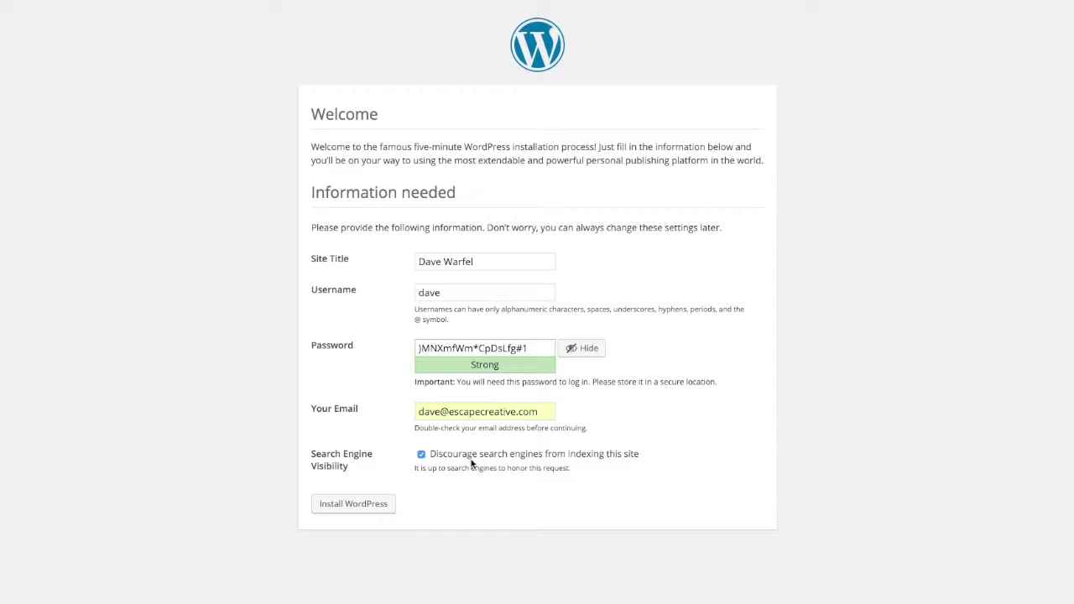
pyautogui.click(355, 506)
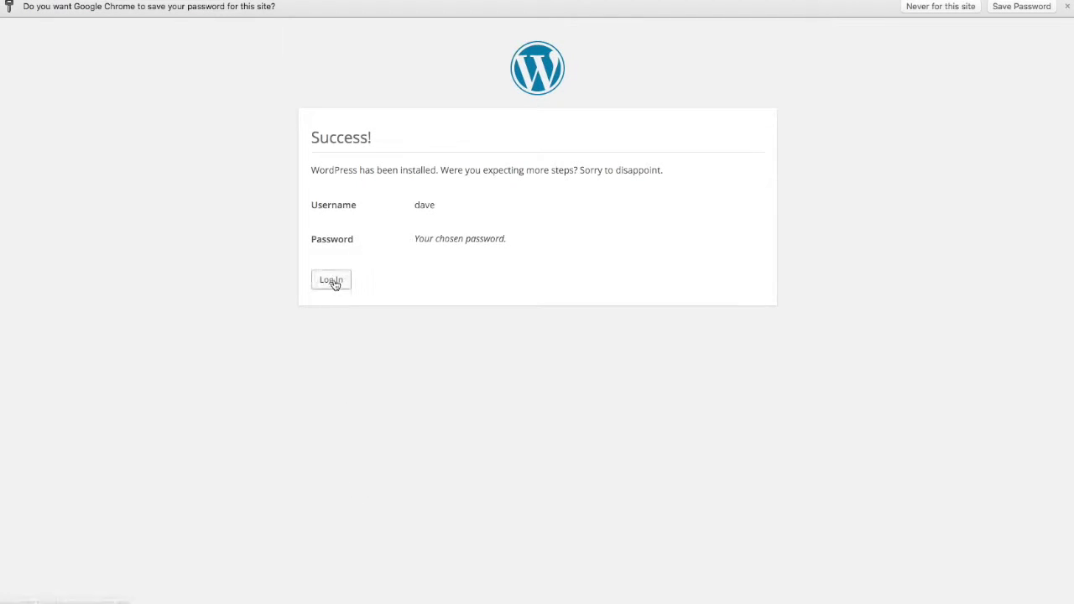
pyautogui.click(333, 282)
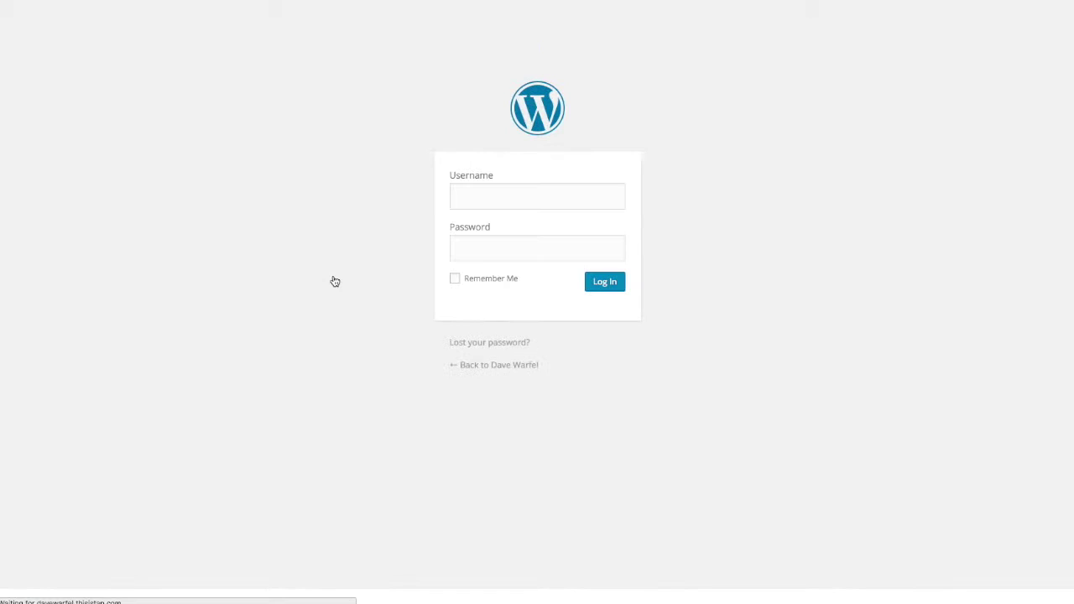
# - Log in to the WordPress admin with the chosen username and password, with Remember Me ticked
pyautogui.click(446, 197)
pyautogui.write('dave')
pyautogui.press('Tab')
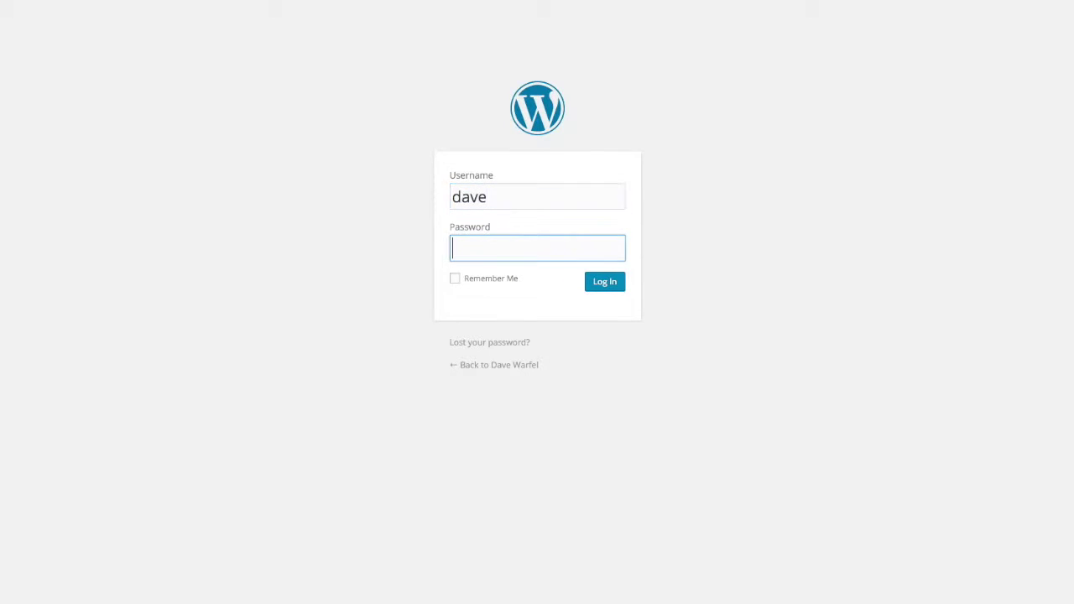
pyautogui.hotkey('ctrl', 'v')
pyautogui.click(492, 279)
pyautogui.click(604, 283)
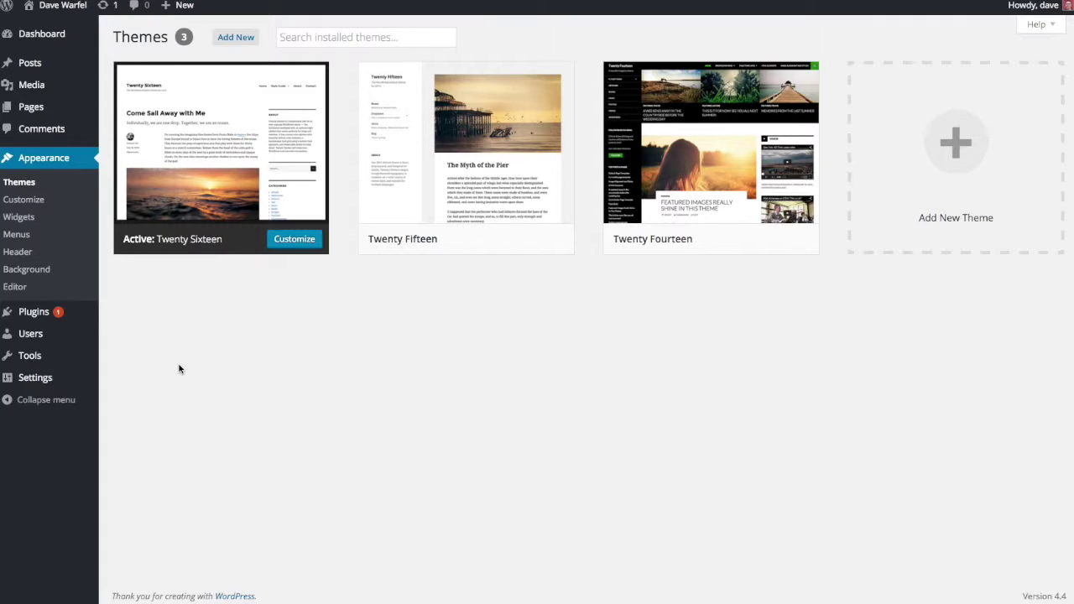
# - Look over the three installed themes, then open the installed Plugins list
pyautogui.moveTo(187, 240)
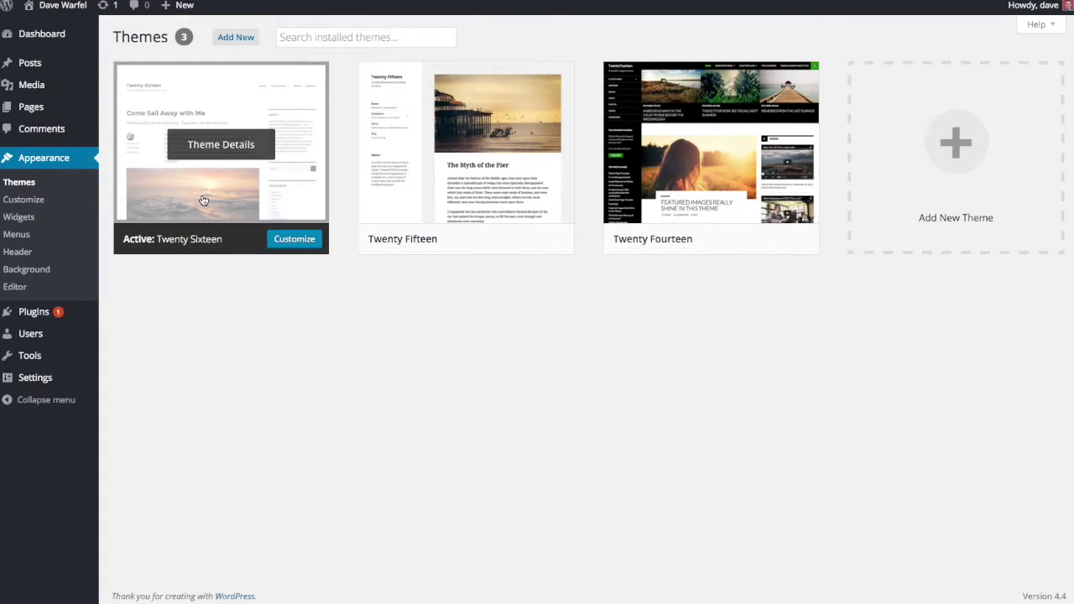
pyautogui.moveTo(676, 213)
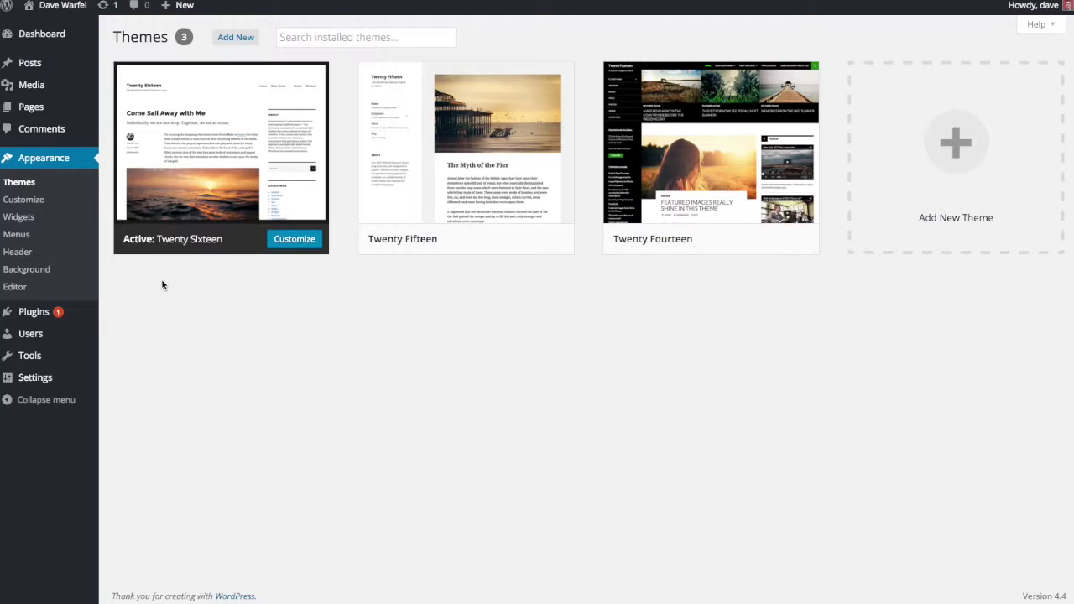
pyautogui.click(134, 312)
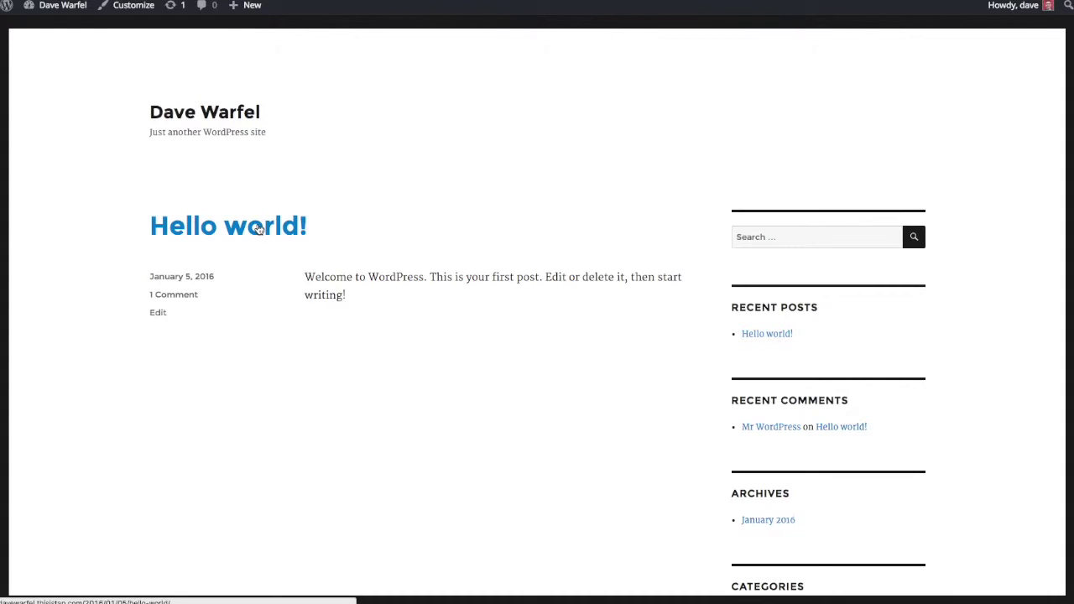
# - Select part of the Hello world! post text, then deselect it
pyautogui.moveTo(373, 280); pyautogui.dragTo(594, 276)
pyautogui.click(594, 276)
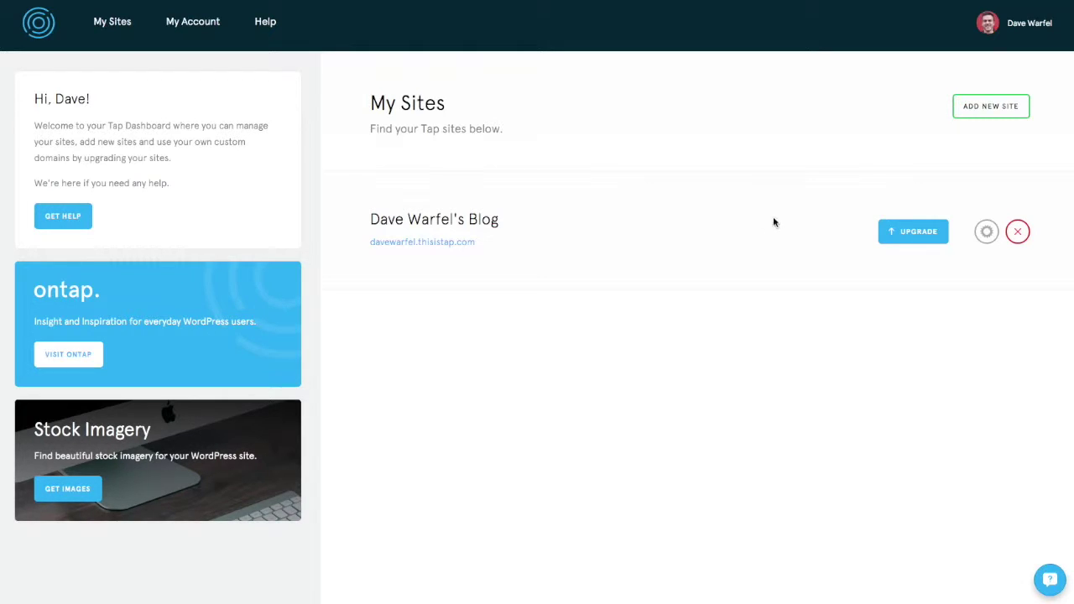
# - Open the blog's site options and cancel the Disable Plugins confirmation
pyautogui.click(986, 233)
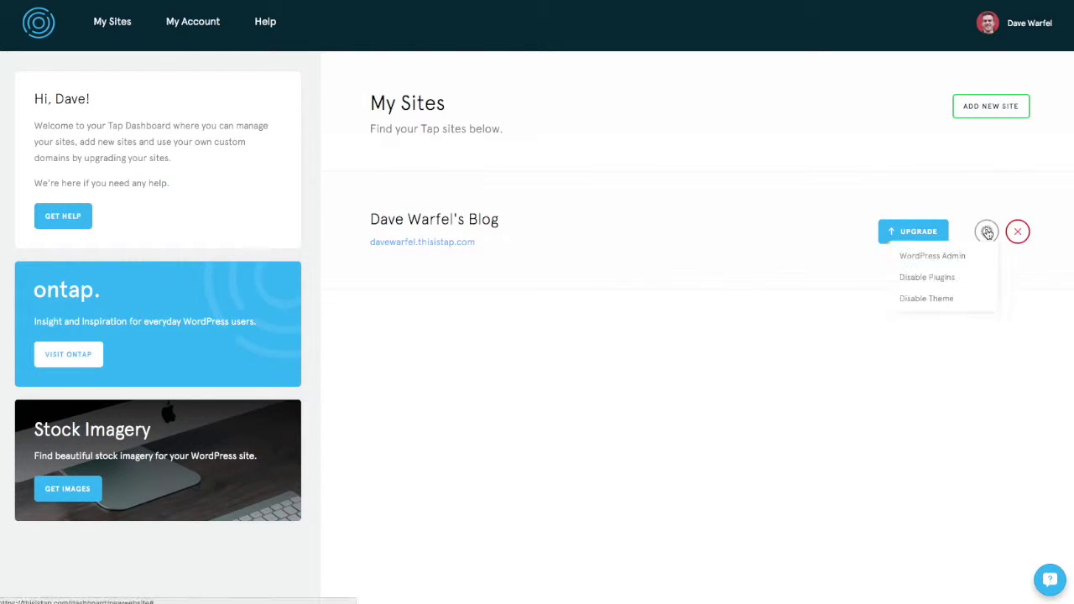
pyautogui.click(923, 278)
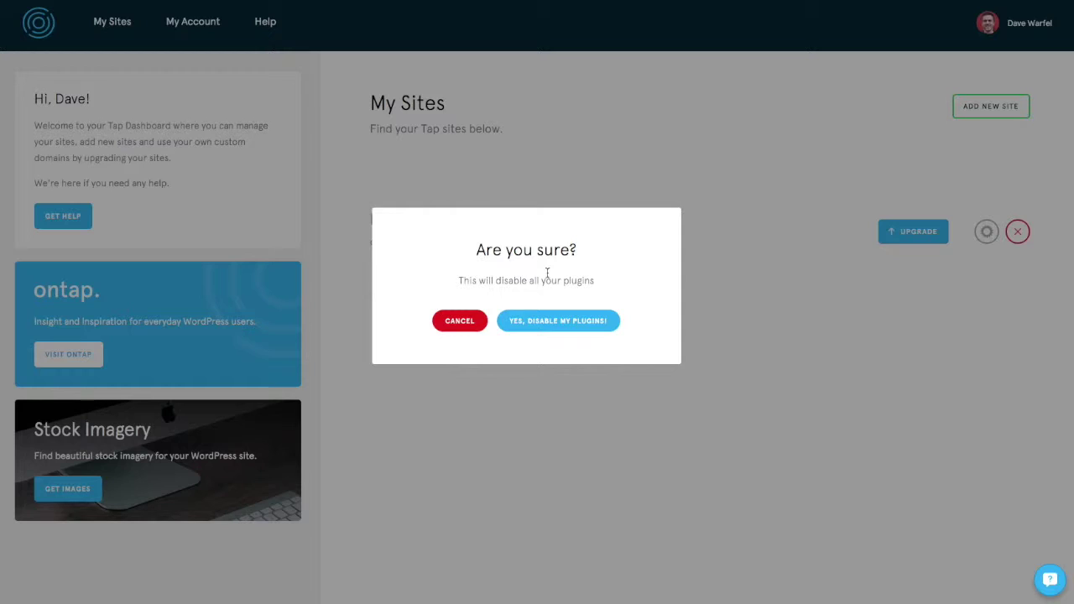
pyautogui.click(459, 320)
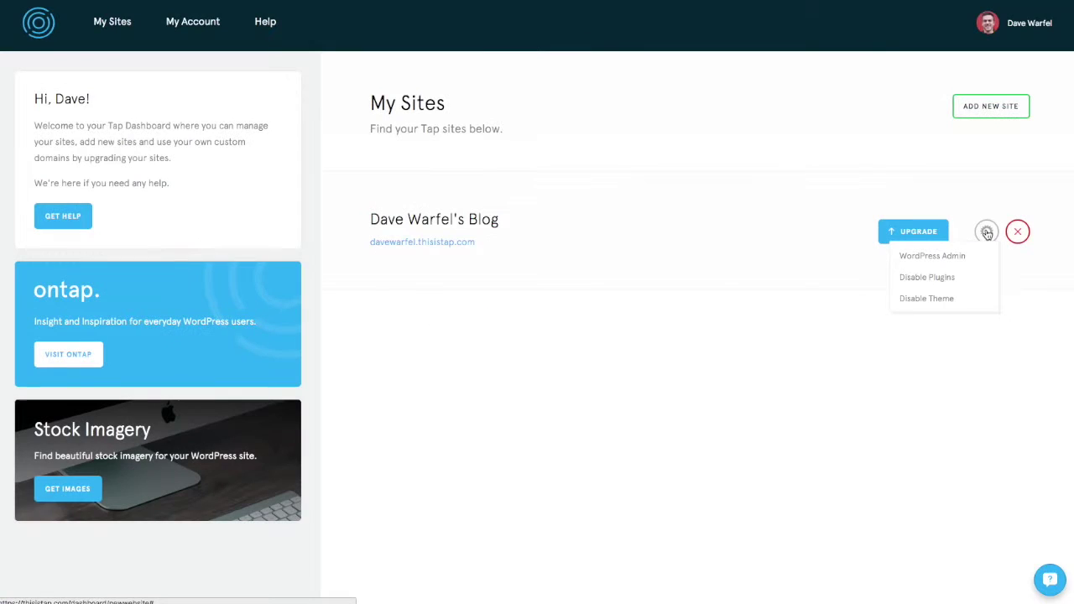
# - Back out of disabling the active theme, then request deleting the blog to see its warning
pyautogui.click(924, 299)
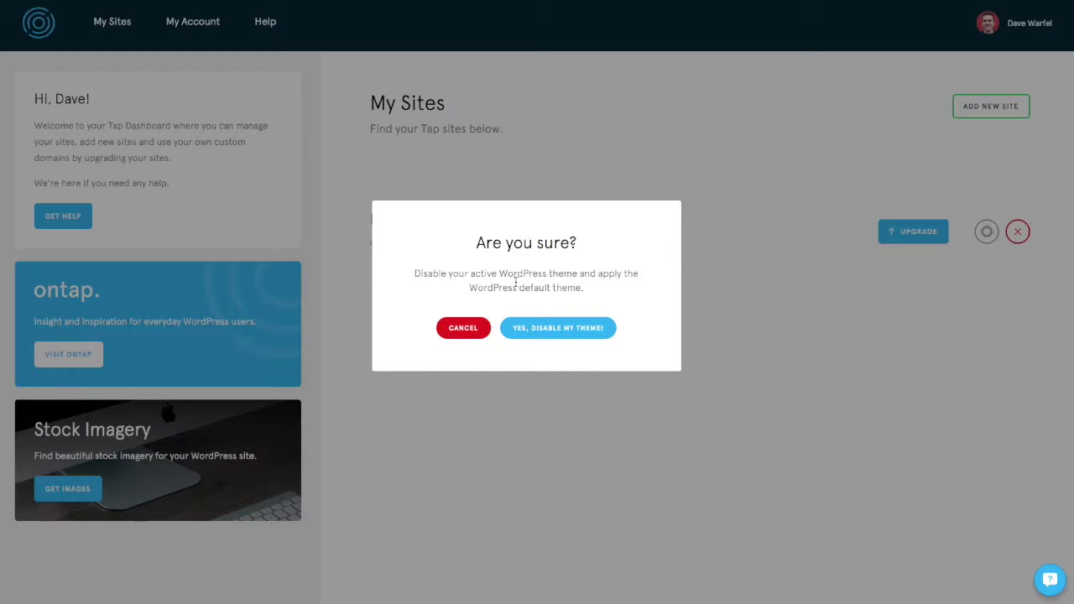
pyautogui.click(1018, 183)
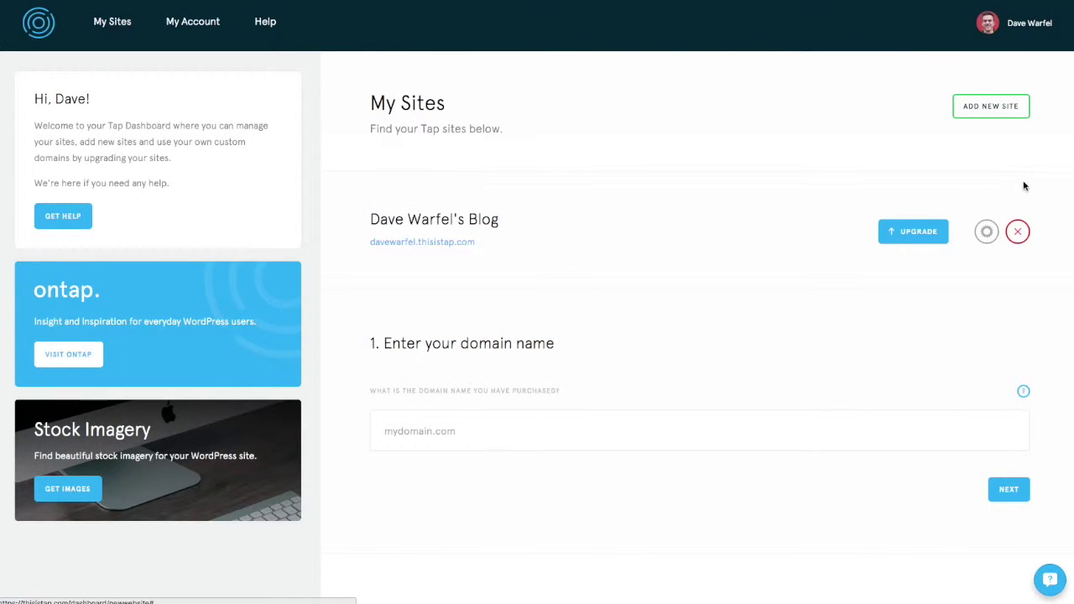
pyautogui.click(1018, 233)
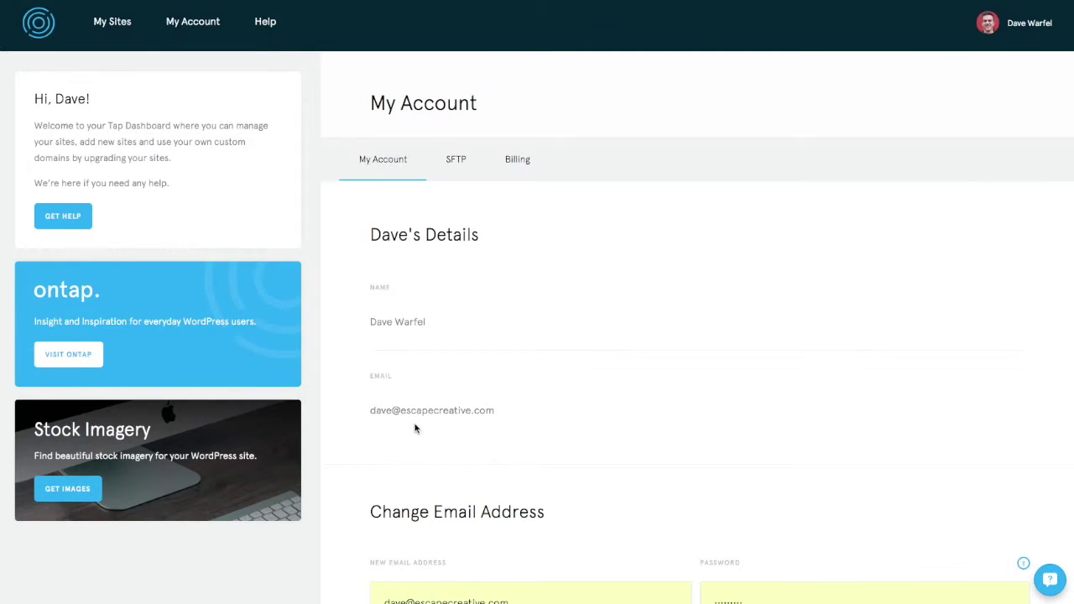
# - Check the account's SFTP tab, which requires a Pro upgrade, and its Billing tab
pyautogui.scroll(-1, 415, 419)
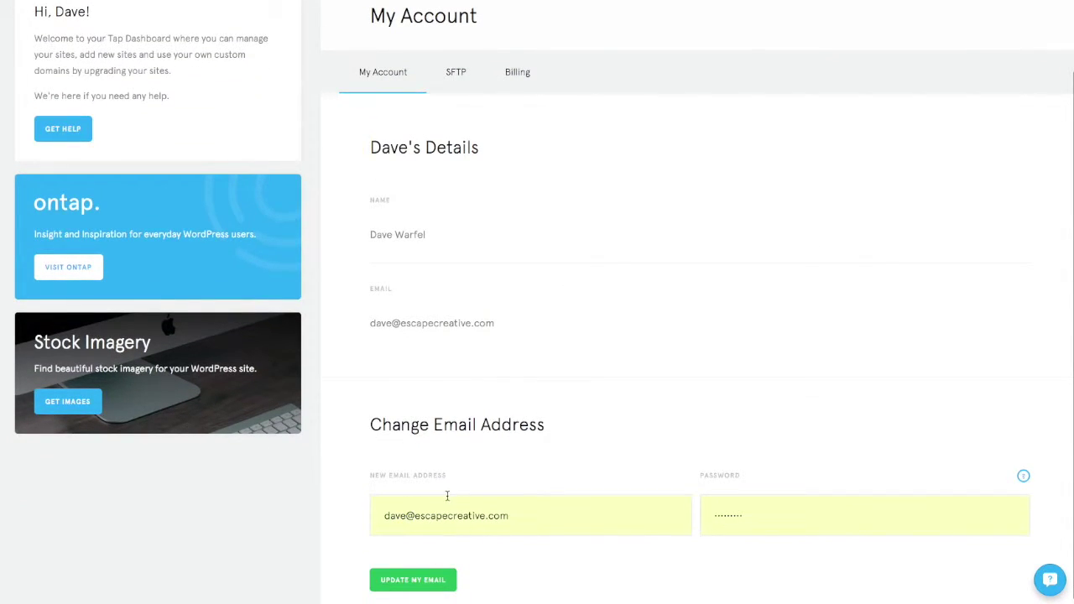
pyautogui.scroll(1, 436, 503)
pyautogui.click(457, 160)
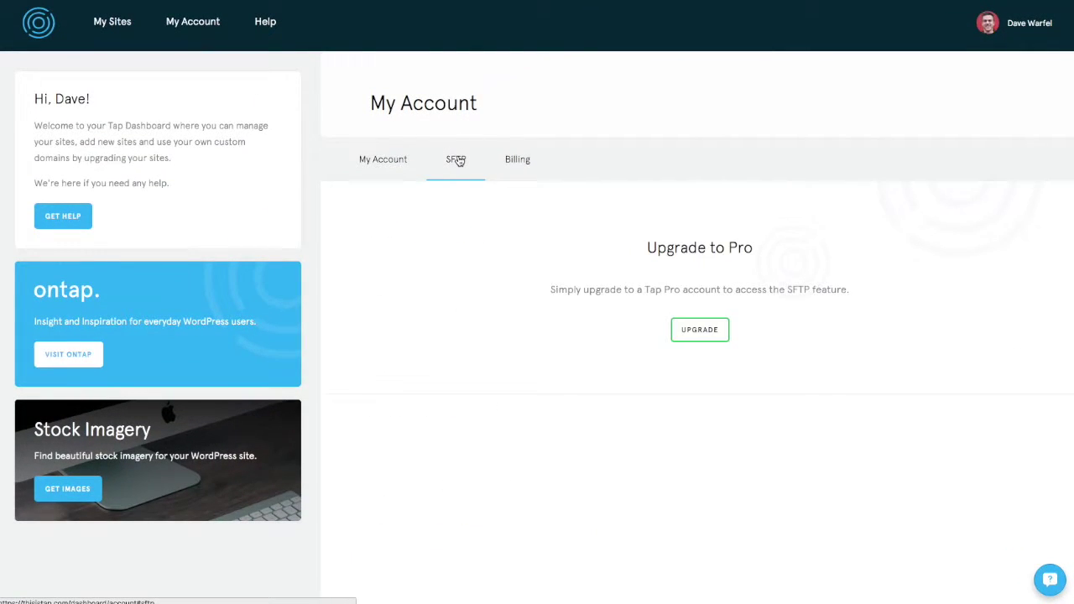
pyautogui.click(515, 162)
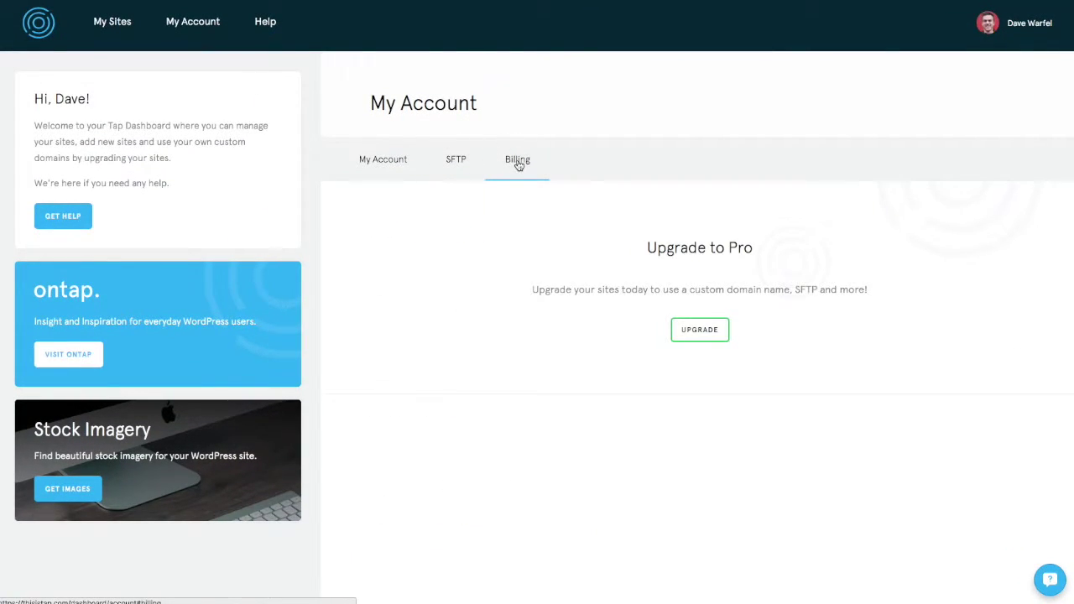
pyautogui.click(449, 164)
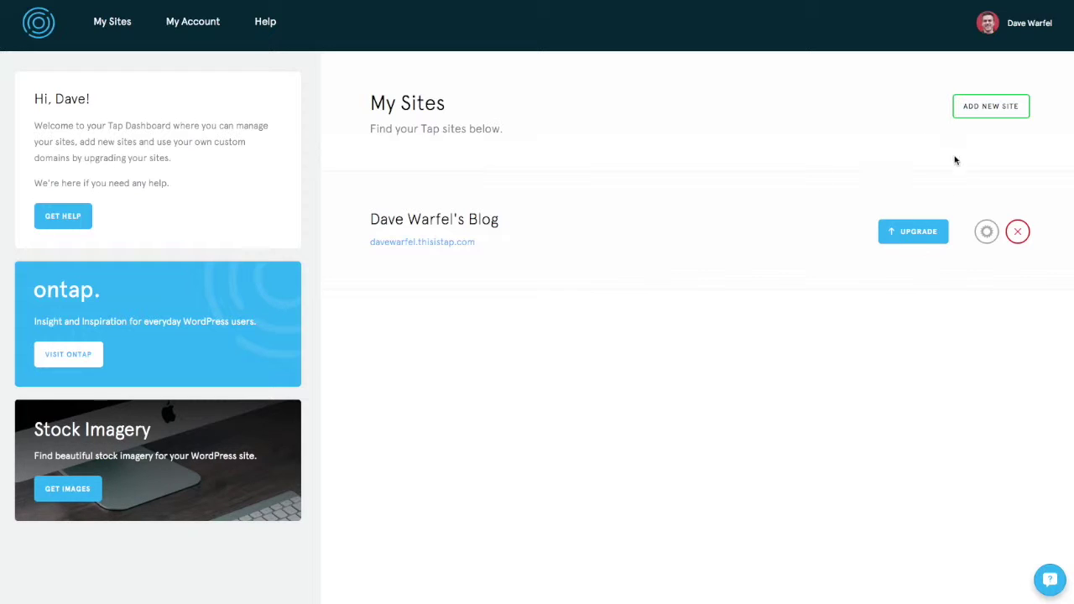
# - Begin the custom-domain upgrade, entering the owner's purchased domain name
pyautogui.click(903, 234)
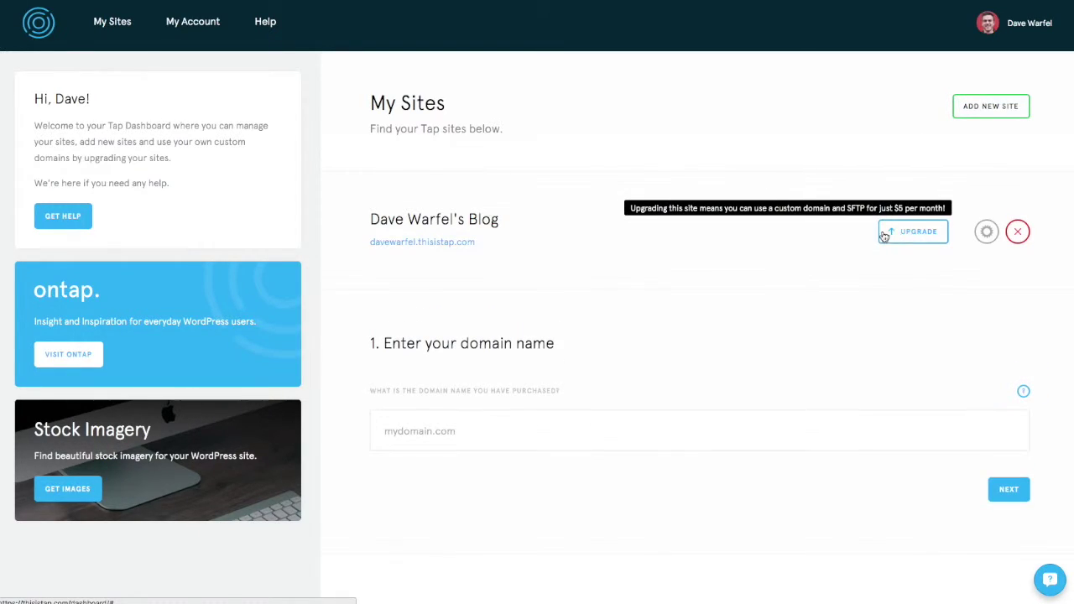
pyautogui.click(420, 431)
pyautogui.write('dave')
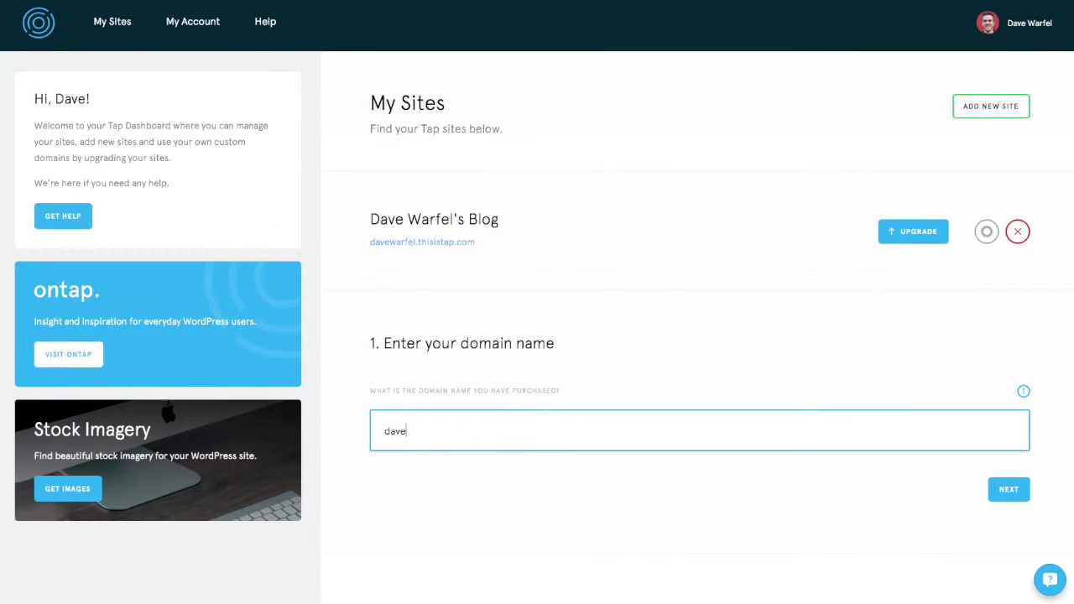
pyautogui.write('warfel.com')
# - Preview the $5 payment step, then bring up the Tap Team help chat
pyautogui.click(1008, 494)
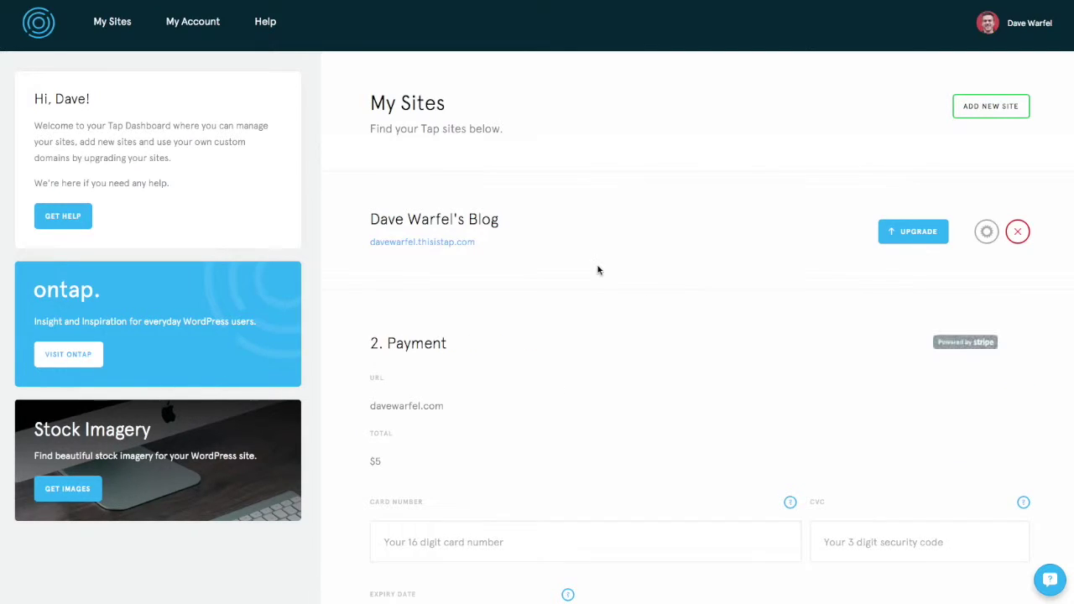
pyautogui.scroll(-2, 597, 270)
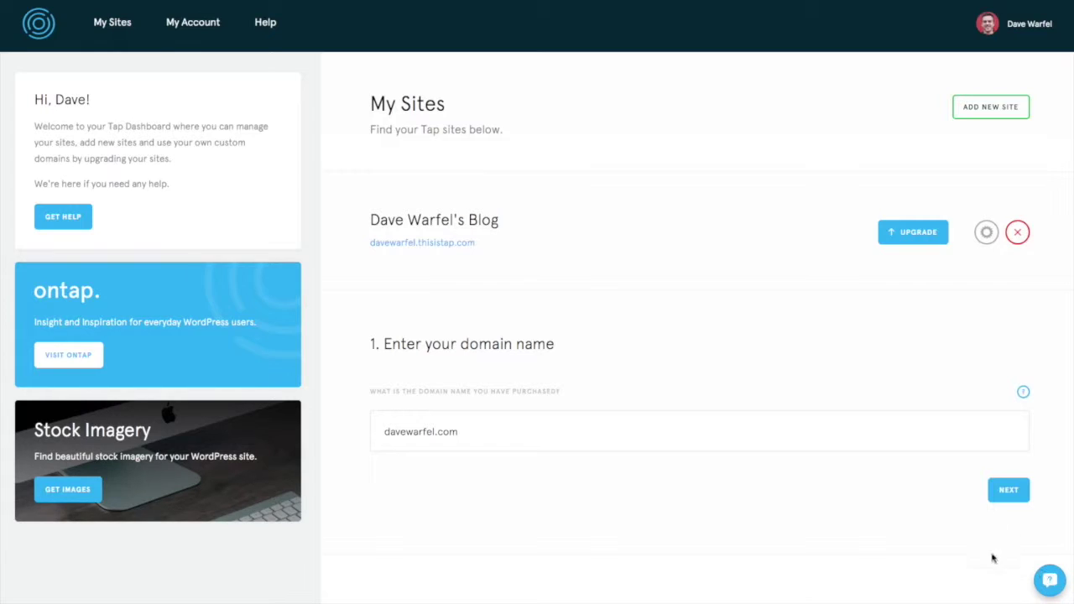
pyautogui.click(1049, 581)
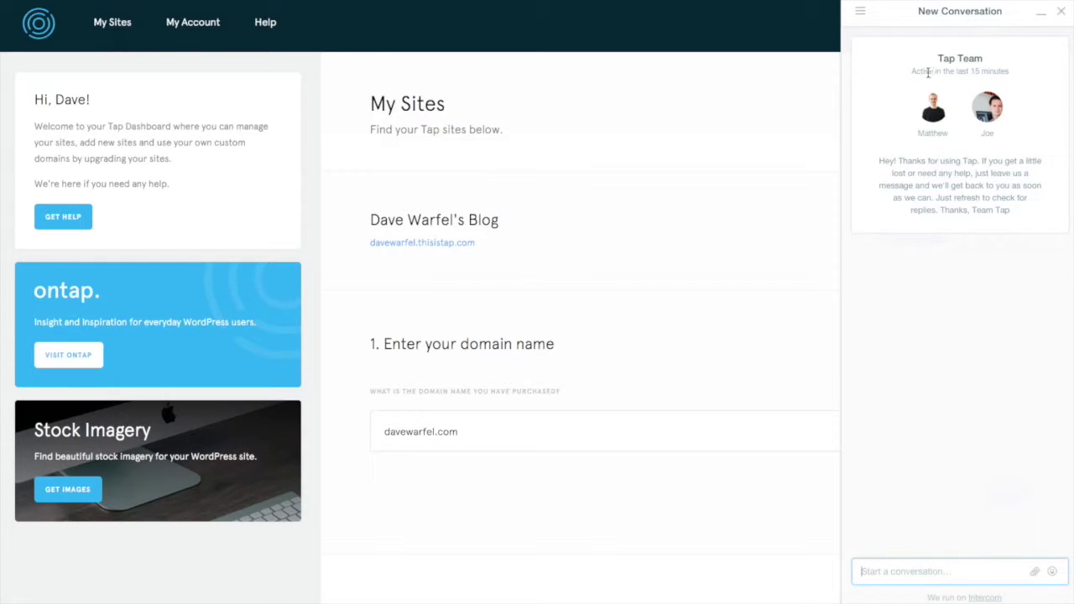
# - Draft the unsent support message 'Ask your question here...' in the Tap Team chat
pyautogui.moveTo(911, 71); pyautogui.dragTo(1013, 70)
pyautogui.click(1012, 71)
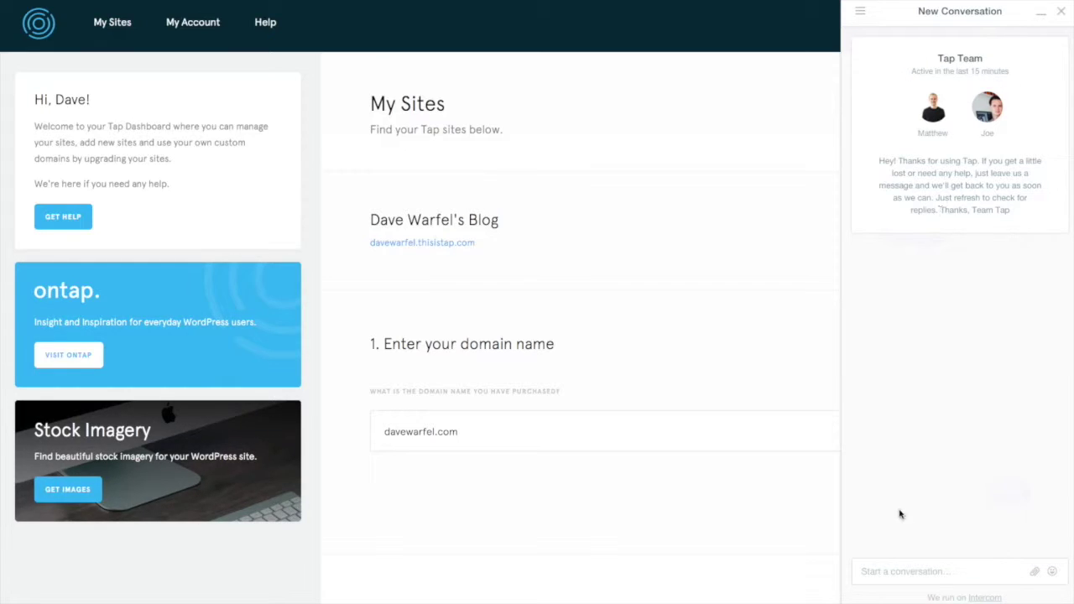
pyautogui.click(888, 572)
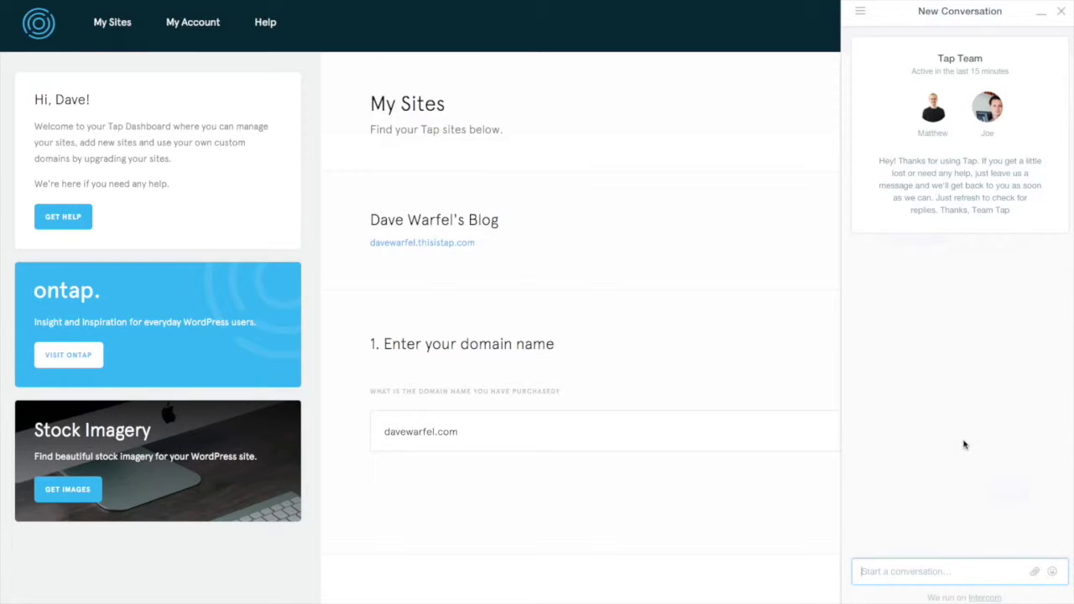
pyautogui.write('Ask your question here..')
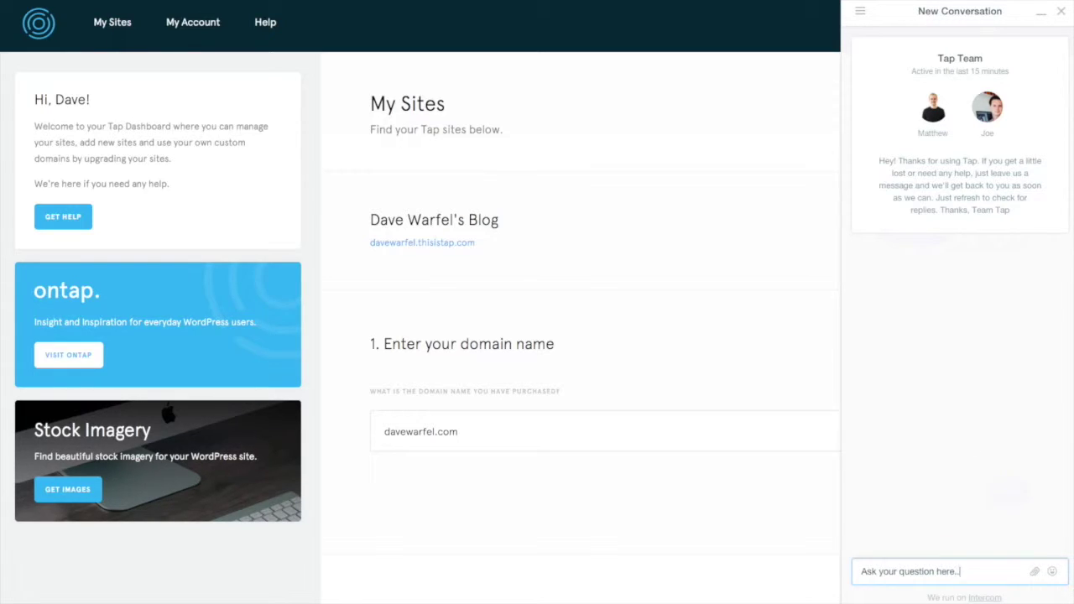
pyautogui.write('.')
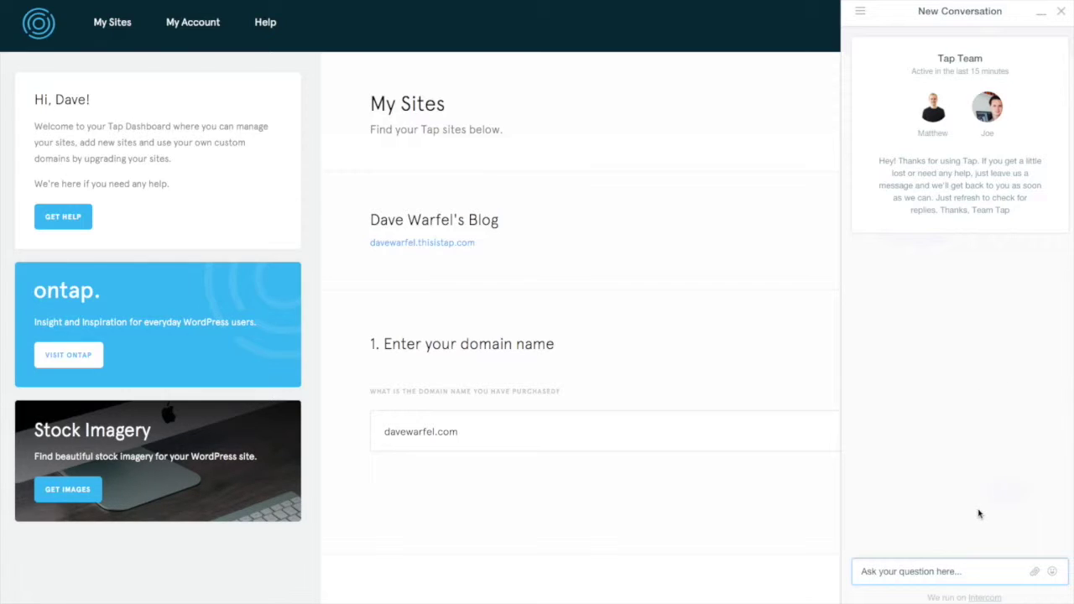